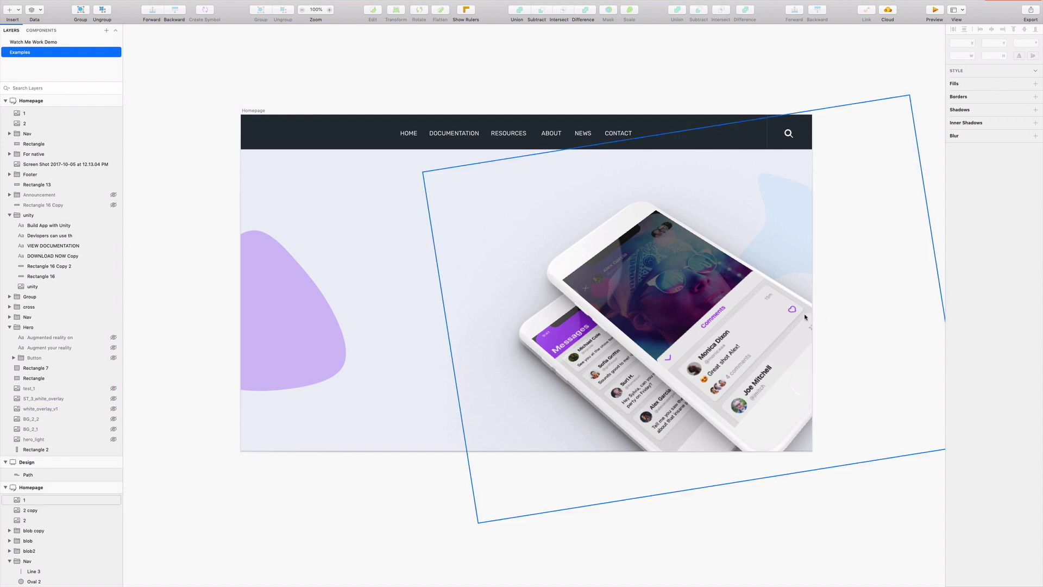
- Inspect the purple blob's Path fill in the mockup, then clear the selection
{"action": "left_click", "coordinate": [848, 327]}
{"action": "double_click", "coordinate": [285, 299]}
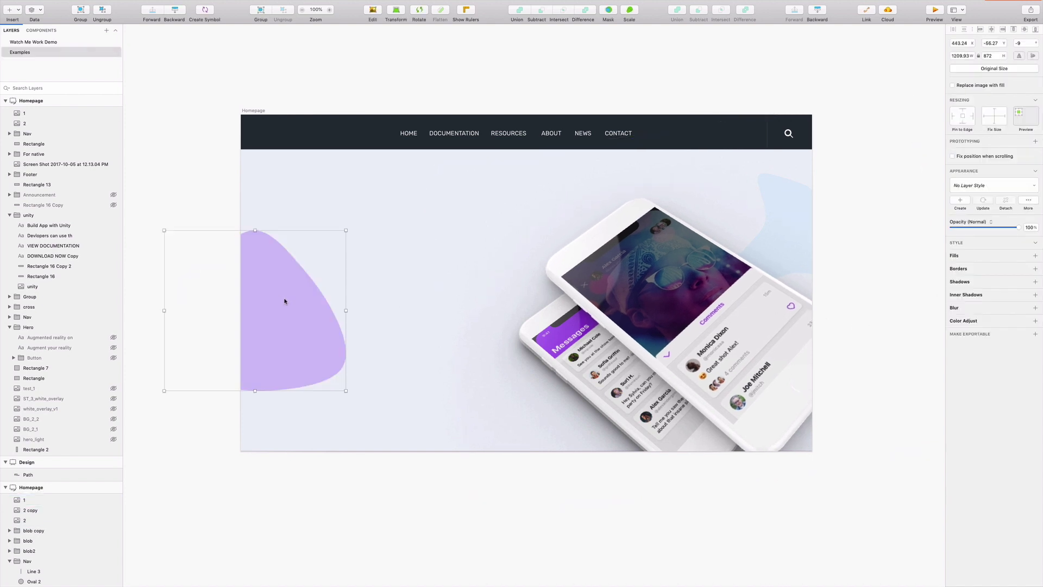
{"action": "left_click", "coordinate": [188, 188]}
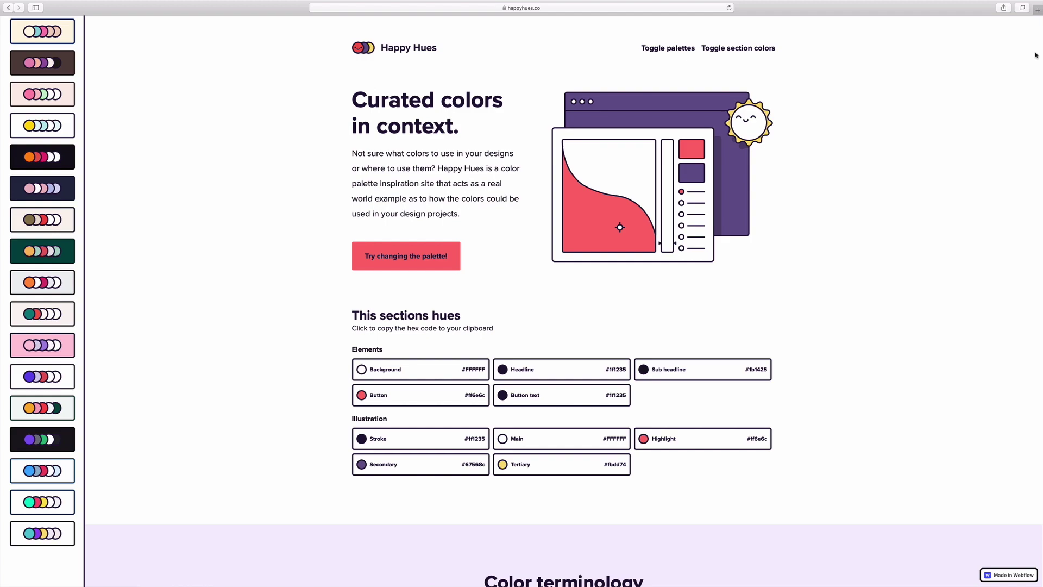
{"action": "scroll", "coordinate": [1036, 55], "scroll_direction": "down", "scroll_amount": 10}
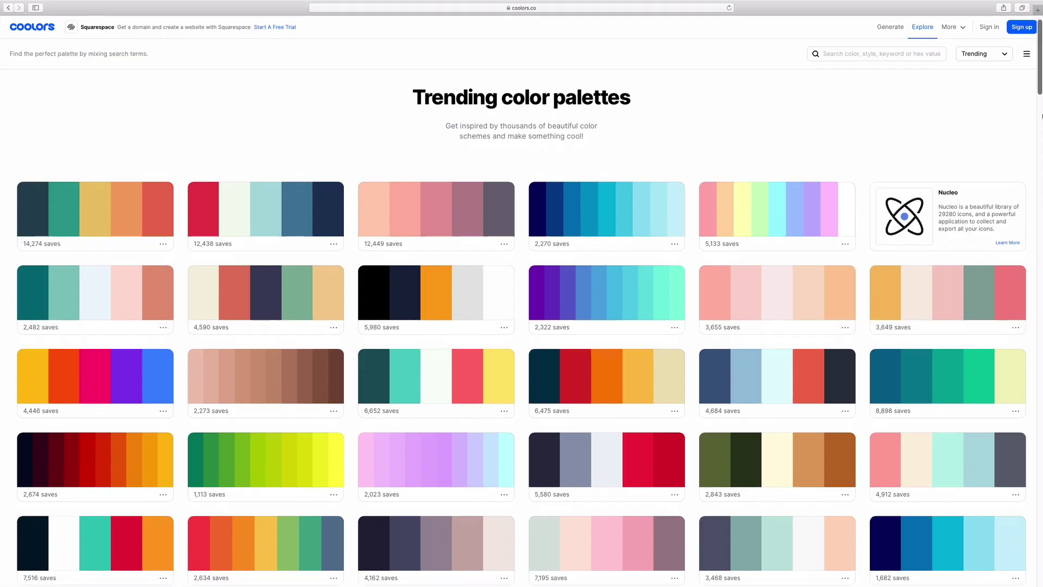
{"action": "scroll", "coordinate": [522, 326], "scroll_direction": "down", "scroll_amount": 2}
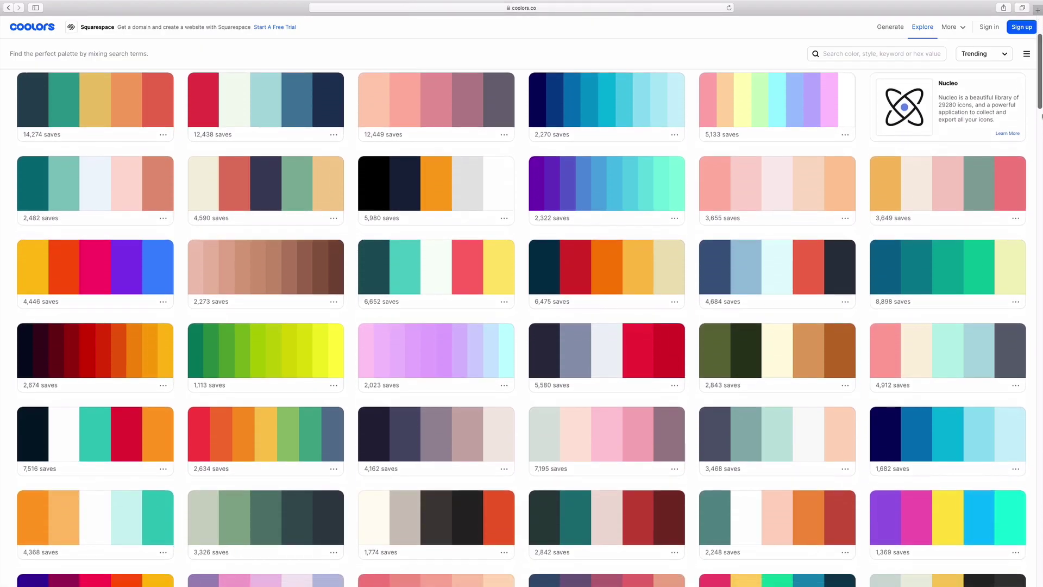
{"action": "scroll", "coordinate": [521, 326], "scroll_direction": "down", "scroll_amount": 2}
{"action": "scroll", "coordinate": [522, 326], "scroll_direction": "down", "scroll_amount": 1}
{"action": "scroll", "coordinate": [521, 326], "scroll_direction": "down", "scroll_amount": 2}
{"action": "scroll", "coordinate": [522, 326], "scroll_direction": "down", "scroll_amount": 2}
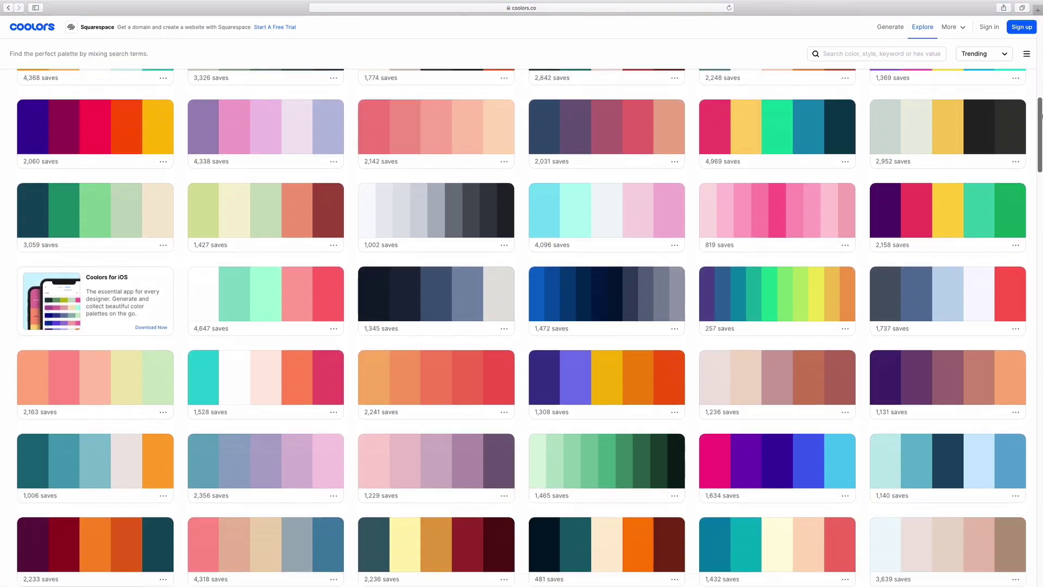
{"action": "scroll", "coordinate": [522, 326], "scroll_direction": "down", "scroll_amount": 1}
{"action": "scroll", "coordinate": [522, 326], "scroll_direction": "down", "scroll_amount": 1}
{"action": "scroll", "coordinate": [522, 326], "scroll_direction": "down", "scroll_amount": 1}
{"action": "scroll", "coordinate": [522, 326], "scroll_direction": "down", "scroll_amount": 1}
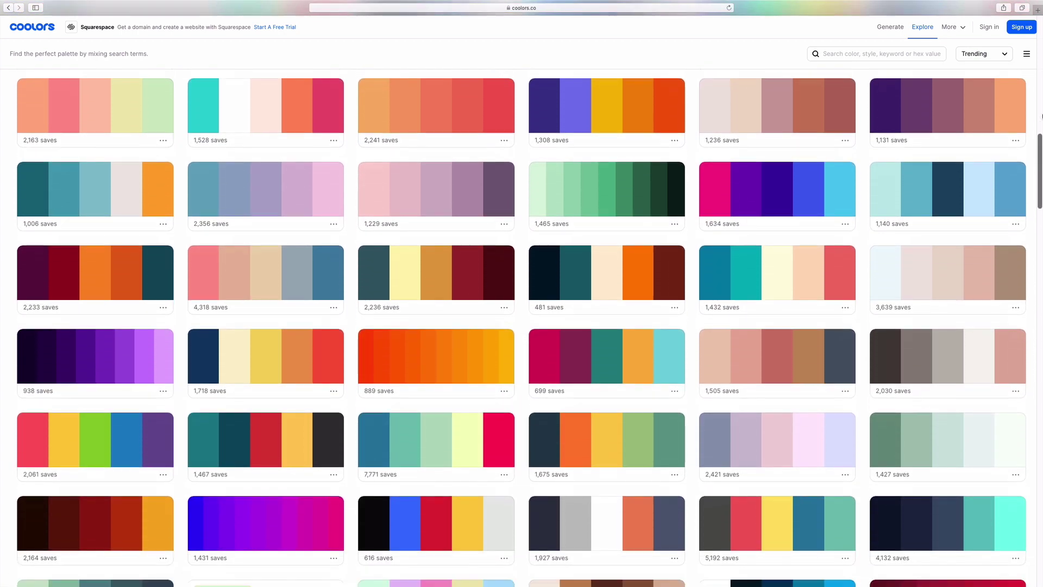
{"action": "scroll", "coordinate": [521, 326], "scroll_direction": "down", "scroll_amount": 1}
{"action": "scroll", "coordinate": [521, 326], "scroll_direction": "down", "scroll_amount": 1}
{"action": "scroll", "coordinate": [522, 327], "scroll_direction": "down", "scroll_amount": 2}
{"action": "scroll", "coordinate": [522, 327], "scroll_direction": "down", "scroll_amount": 1}
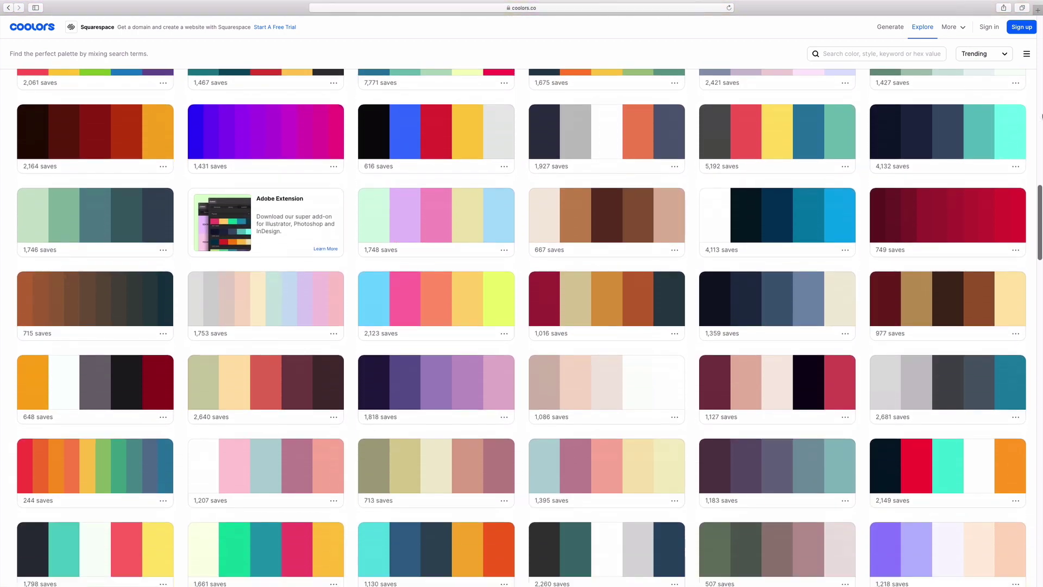
{"action": "scroll", "coordinate": [522, 326], "scroll_direction": "down", "scroll_amount": 1}
{"action": "scroll", "coordinate": [521, 325], "scroll_direction": "down", "scroll_amount": 2}
{"action": "scroll", "coordinate": [521, 326], "scroll_direction": "down", "scroll_amount": 1}
{"action": "scroll", "coordinate": [521, 325], "scroll_direction": "down", "scroll_amount": 1}
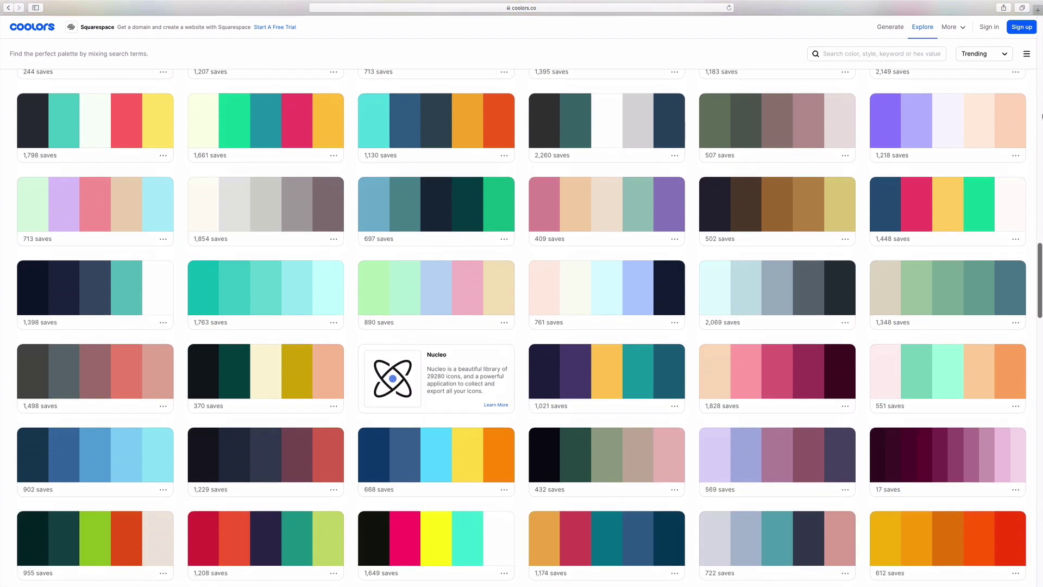
{"action": "scroll", "coordinate": [521, 327], "scroll_direction": "down", "scroll_amount": 1}
{"action": "scroll", "coordinate": [521, 326], "scroll_direction": "down", "scroll_amount": 1}
{"action": "scroll", "coordinate": [521, 326], "scroll_direction": "down", "scroll_amount": 1}
{"action": "scroll", "coordinate": [521, 327], "scroll_direction": "down", "scroll_amount": 1}
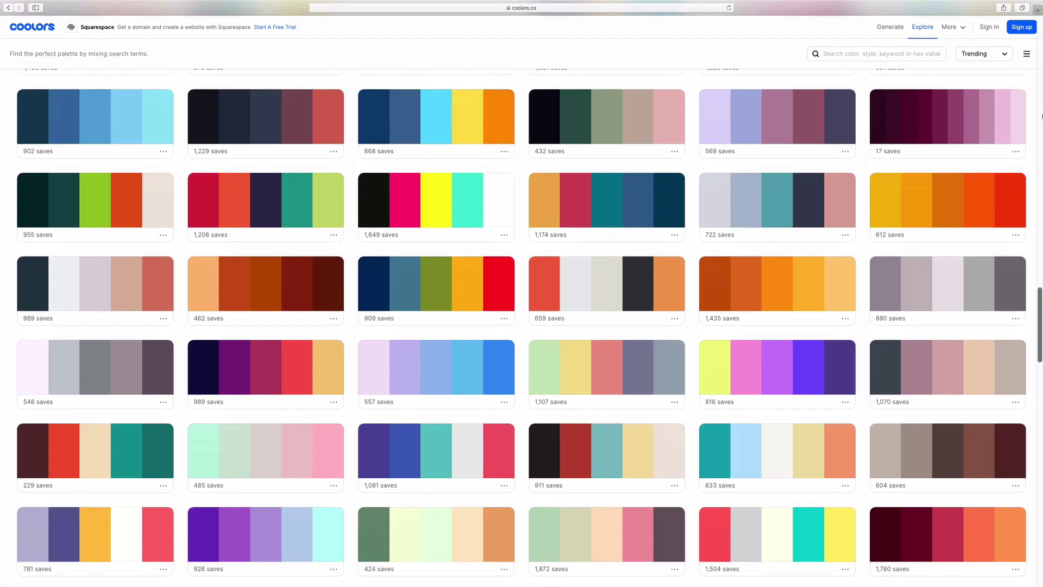
{"action": "scroll", "coordinate": [522, 326], "scroll_direction": "down", "scroll_amount": 1}
{"action": "scroll", "coordinate": [522, 327], "scroll_direction": "down", "scroll_amount": 1}
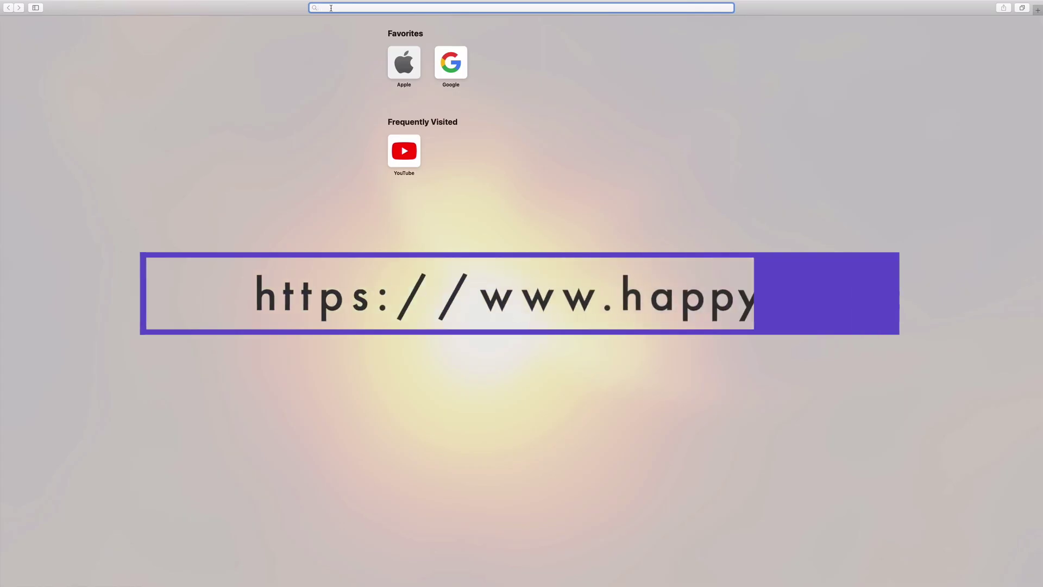
{"action": "type", "text": "happ"}
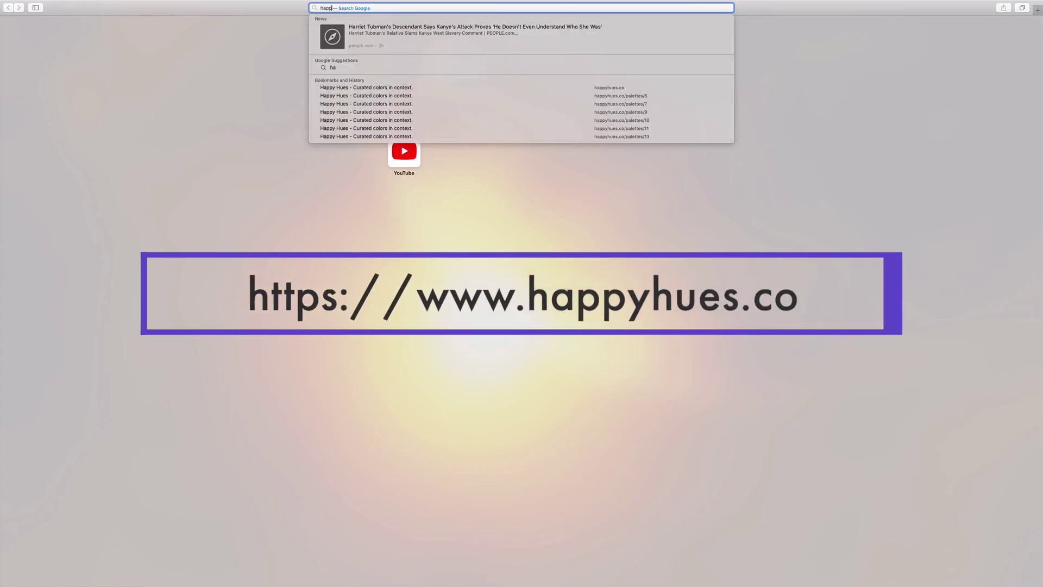
{"action": "type", "text": "yhues.co"}
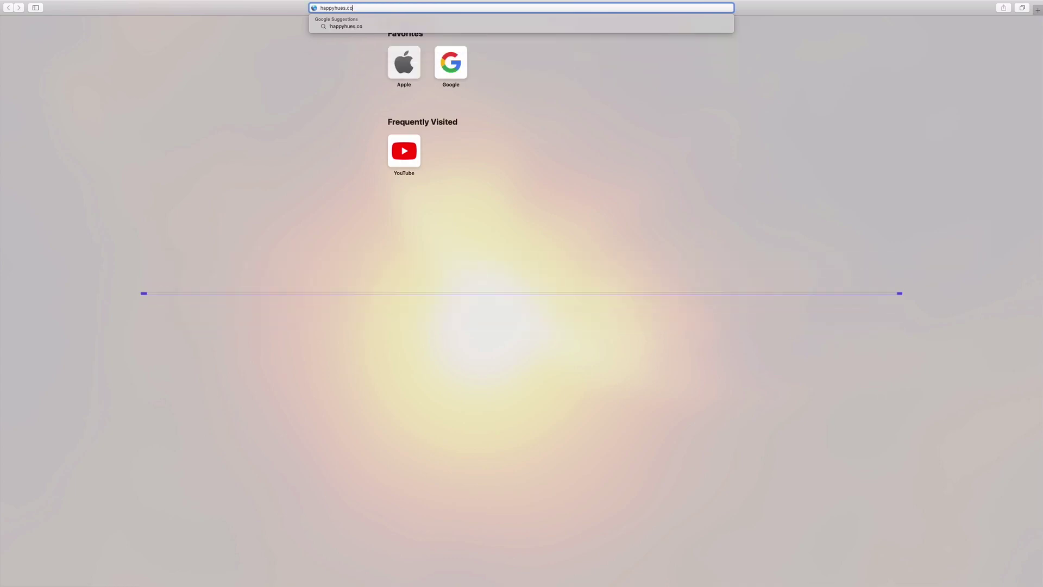
- Load happyhues.co and try the pink, white-and-yellow, black-and-orange and dark-green palettes
{"action": "key", "text": "Return"}
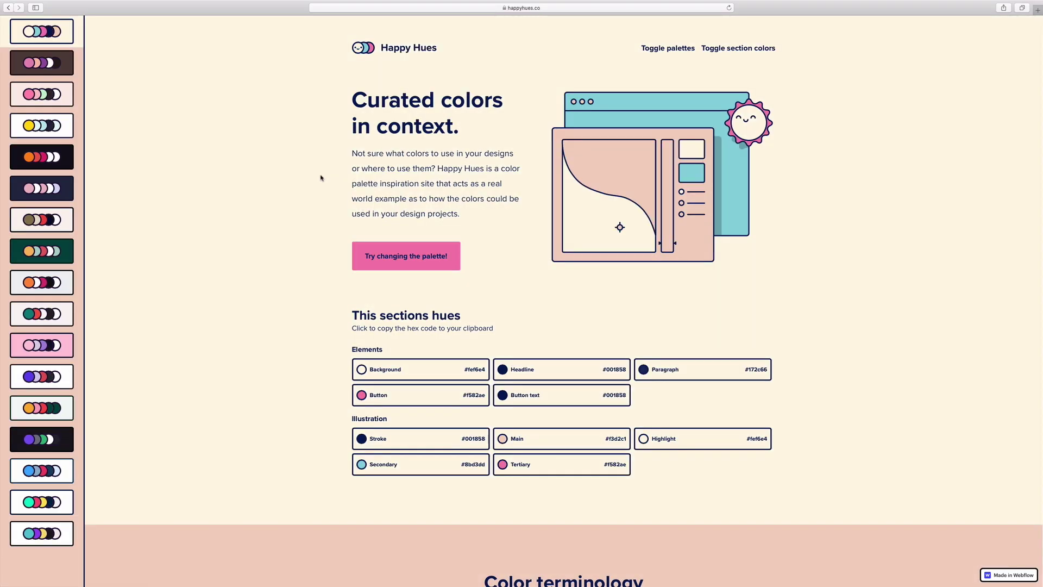
{"action": "left_click", "coordinate": [66, 96]}
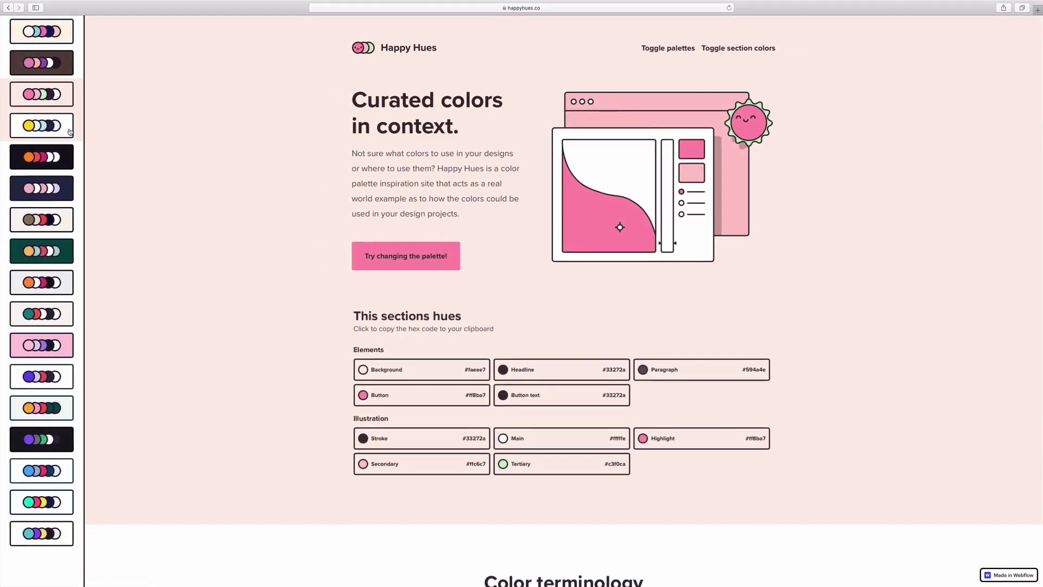
{"action": "left_click", "coordinate": [65, 129]}
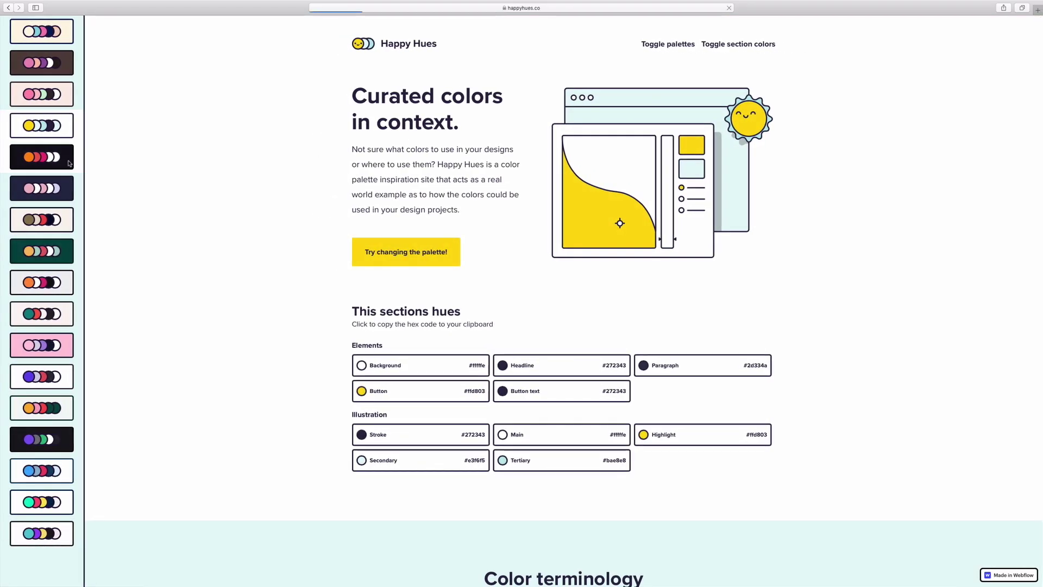
{"action": "left_click", "coordinate": [66, 156]}
{"action": "left_click", "coordinate": [45, 252]}
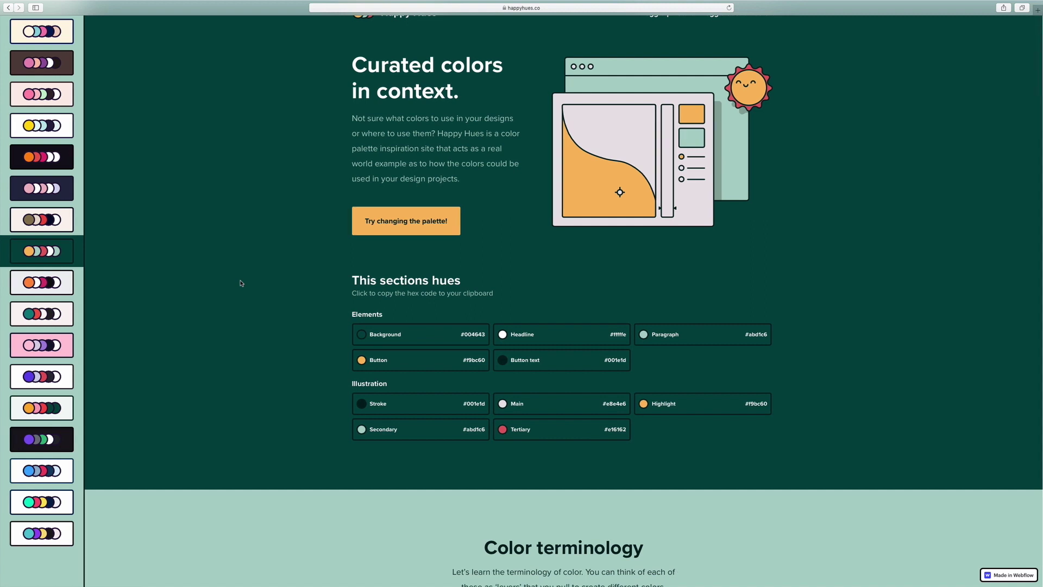
{"action": "scroll", "coordinate": [241, 282], "scroll_direction": "down", "scroll_amount": 2}
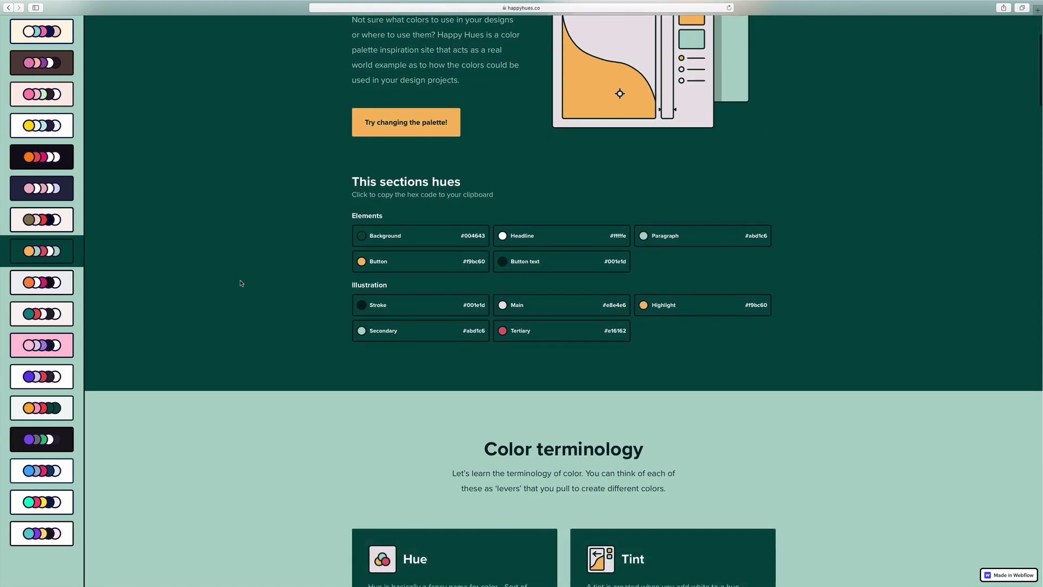
{"action": "scroll", "coordinate": [240, 283], "scroll_direction": "up", "scroll_amount": 3}
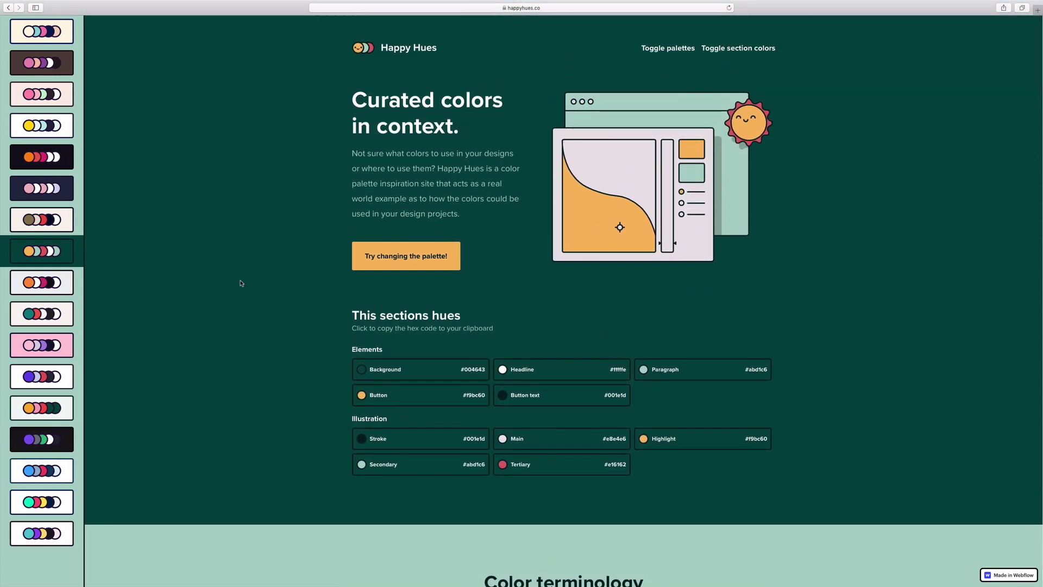
- Switch the page to the white palette with red and purple accents
{"action": "left_click_drag", "start_coordinate": [447, 126], "coordinate": [381, 109]}
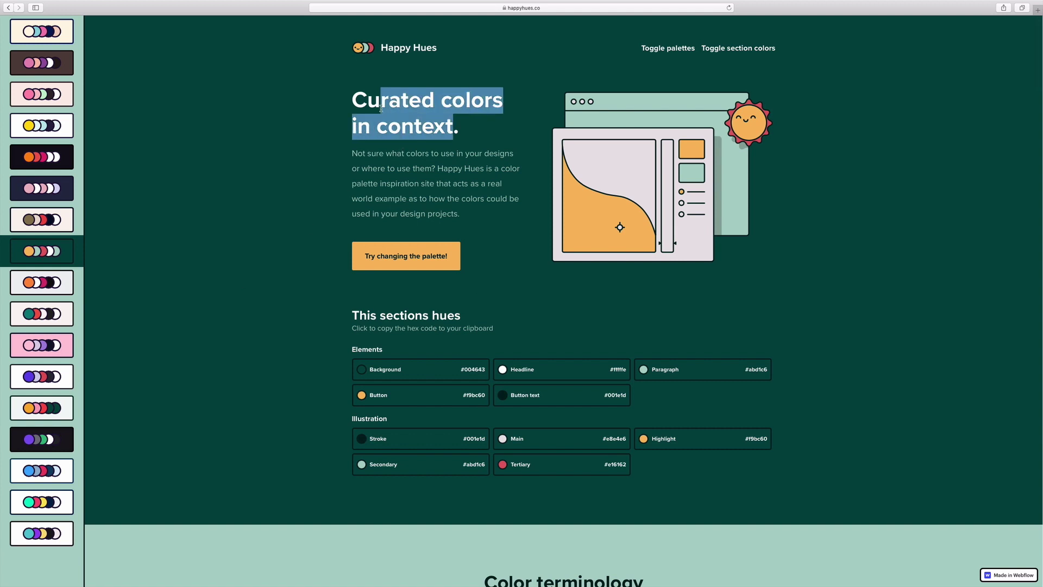
{"action": "left_click", "coordinate": [317, 134]}
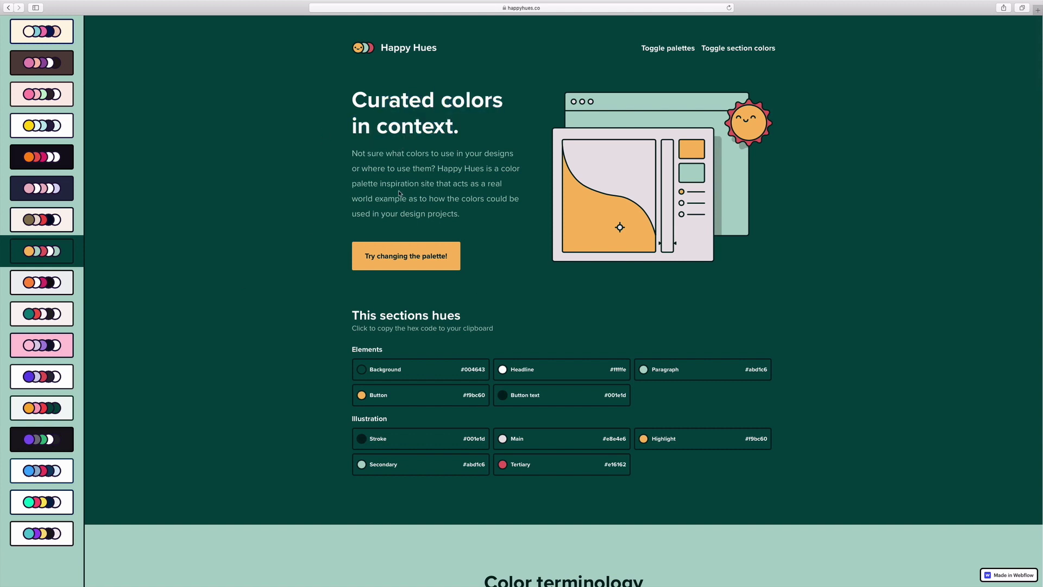
{"action": "left_click", "coordinate": [412, 264]}
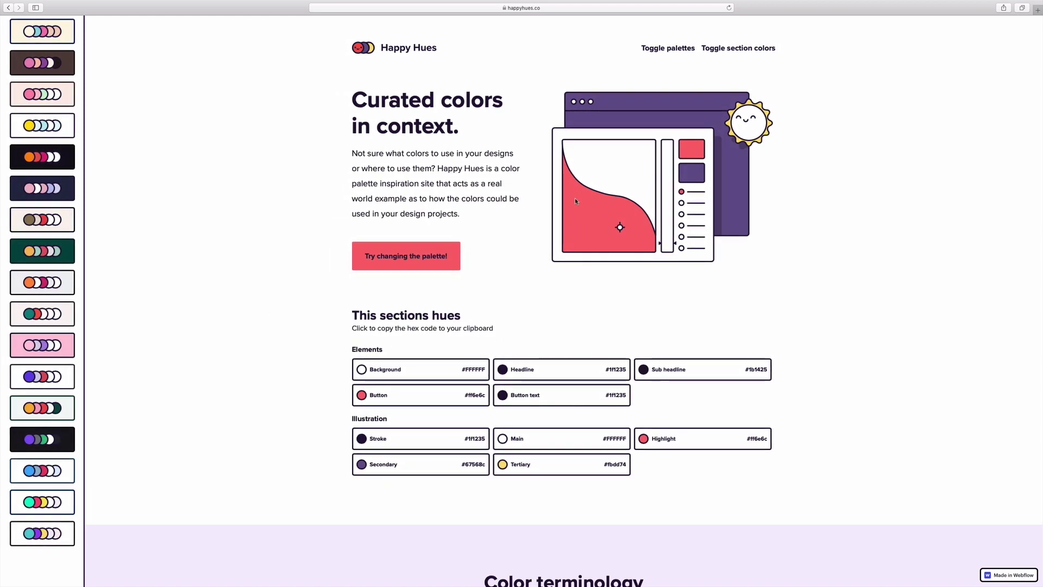
{"action": "scroll", "coordinate": [279, 238], "scroll_direction": "down", "scroll_amount": 2}
{"action": "scroll", "coordinate": [279, 238], "scroll_direction": "down", "scroll_amount": 2}
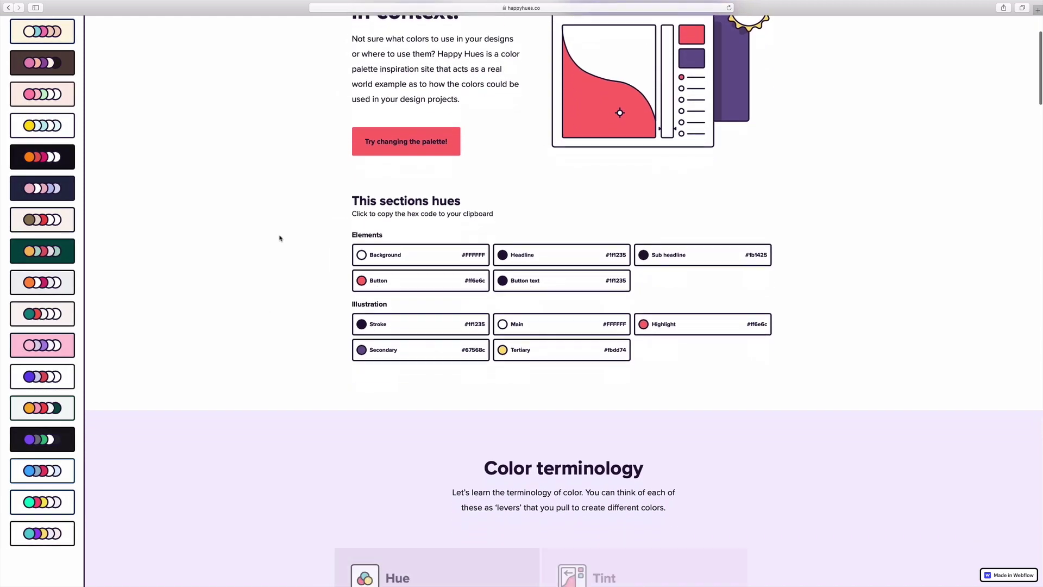
{"action": "scroll", "coordinate": [280, 237], "scroll_direction": "down", "scroll_amount": 2}
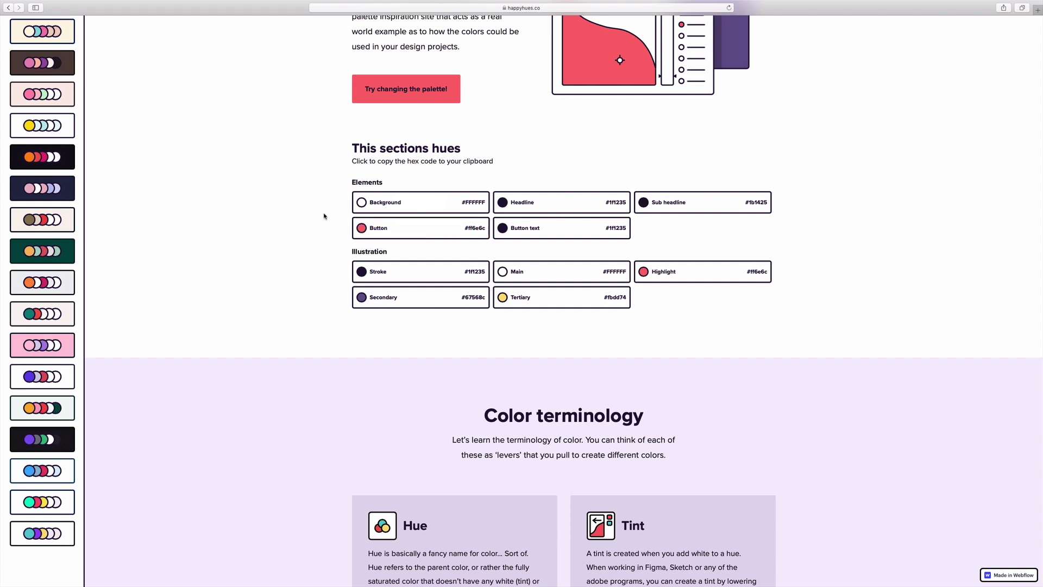
{"action": "scroll", "coordinate": [323, 217], "scroll_direction": "down", "scroll_amount": 2}
{"action": "scroll", "coordinate": [285, 304], "scroll_direction": "down", "scroll_amount": 1}
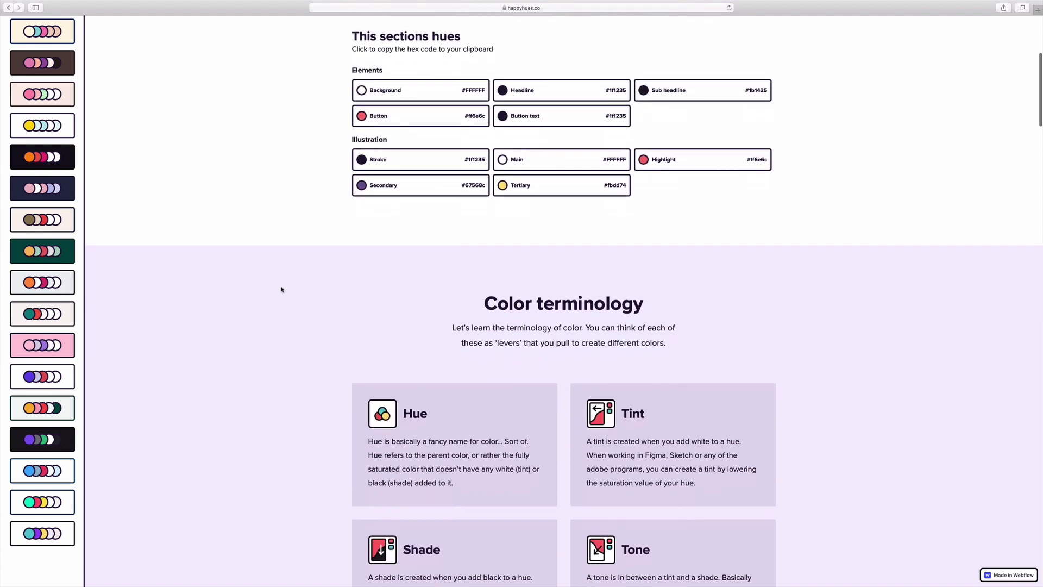
{"action": "scroll", "coordinate": [282, 289], "scroll_direction": "down", "scroll_amount": 1}
{"action": "scroll", "coordinate": [277, 291], "scroll_direction": "down", "scroll_amount": 1}
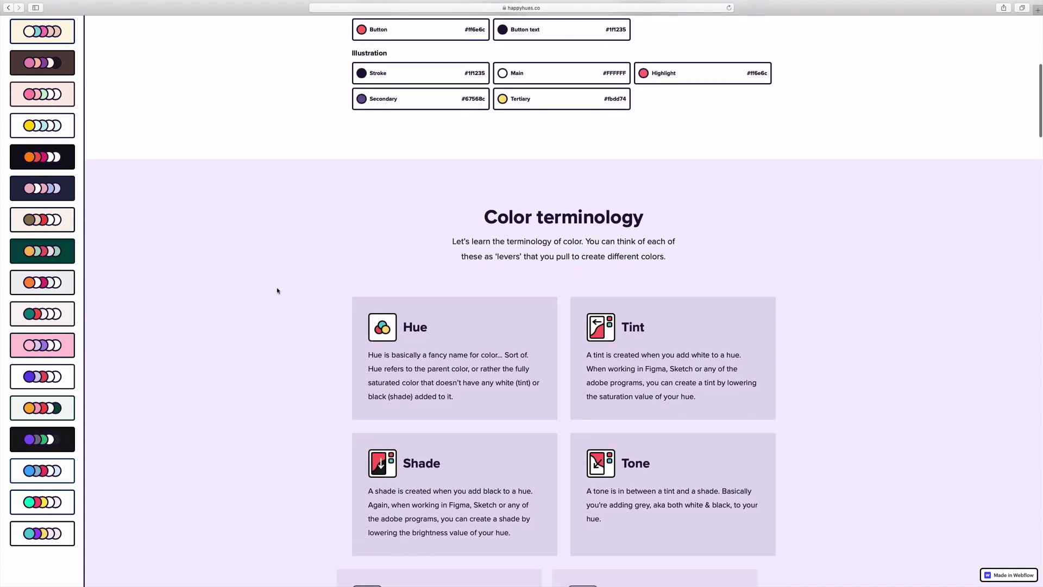
{"action": "scroll", "coordinate": [277, 290], "scroll_direction": "down", "scroll_amount": 1}
{"action": "scroll", "coordinate": [277, 291], "scroll_direction": "down", "scroll_amount": 1}
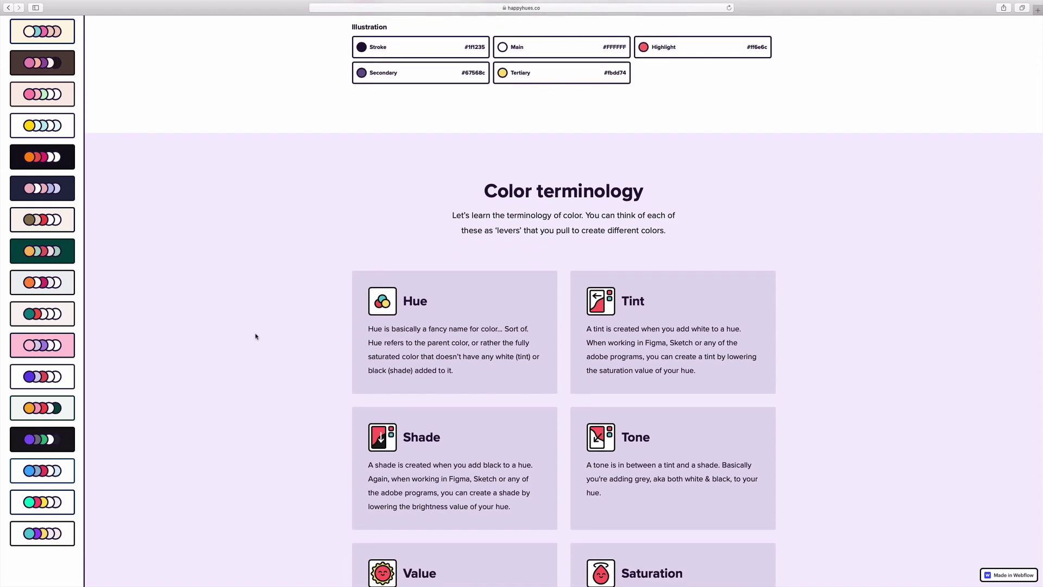
{"action": "scroll", "coordinate": [254, 335], "scroll_direction": "down", "scroll_amount": 1}
{"action": "scroll", "coordinate": [253, 334], "scroll_direction": "down", "scroll_amount": 1}
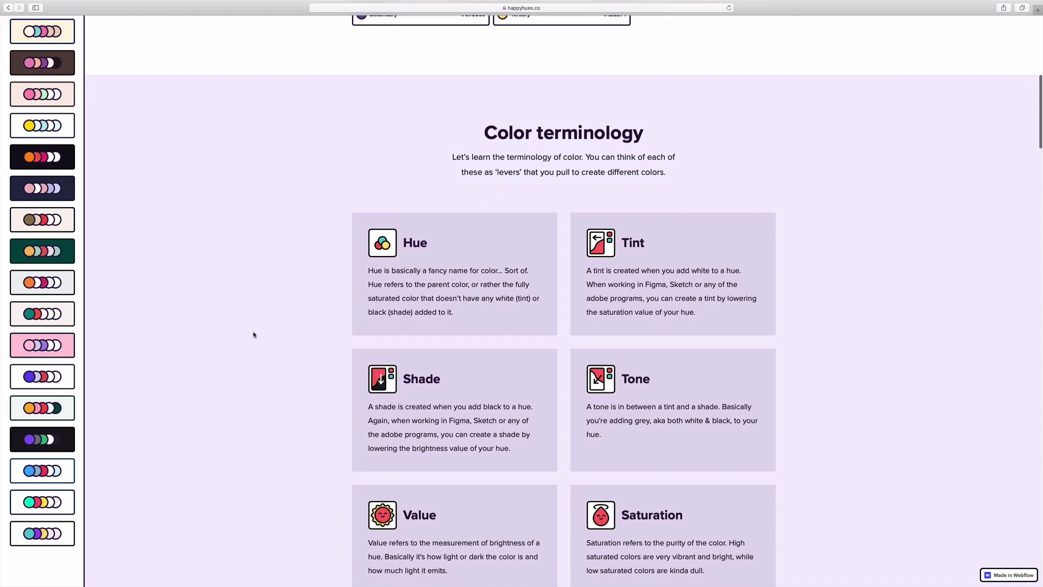
{"action": "scroll", "coordinate": [254, 334], "scroll_direction": "down", "scroll_amount": 1}
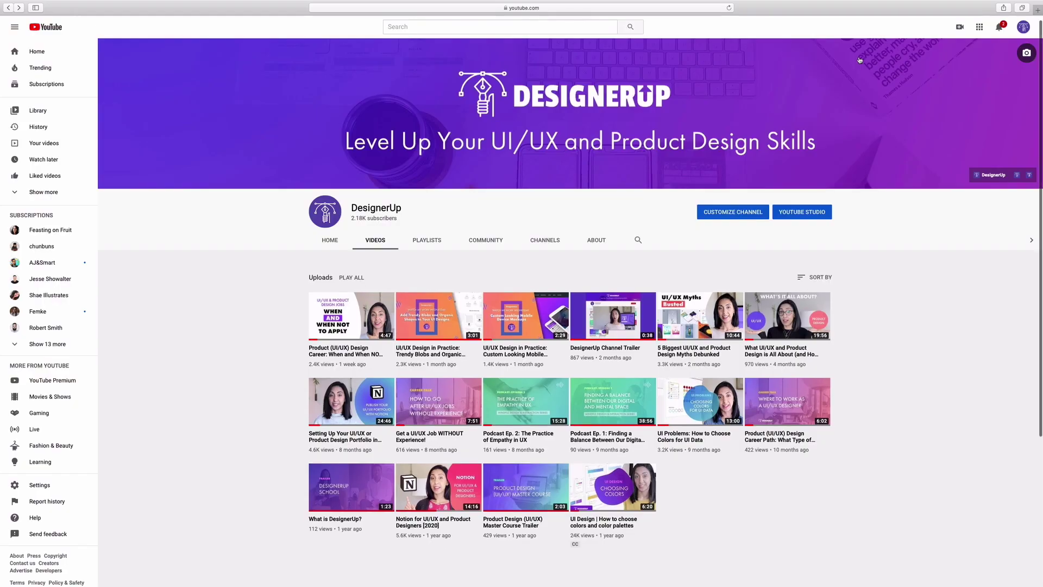
{"action": "scroll", "coordinate": [831, 268], "scroll_direction": "down", "scroll_amount": 3}
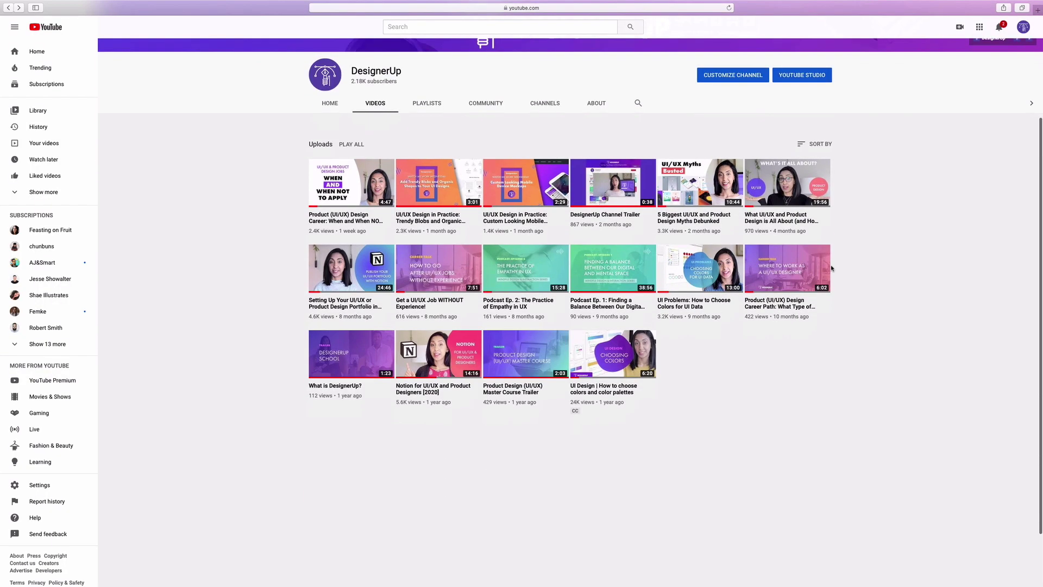
{"action": "left_click", "coordinate": [609, 397]}
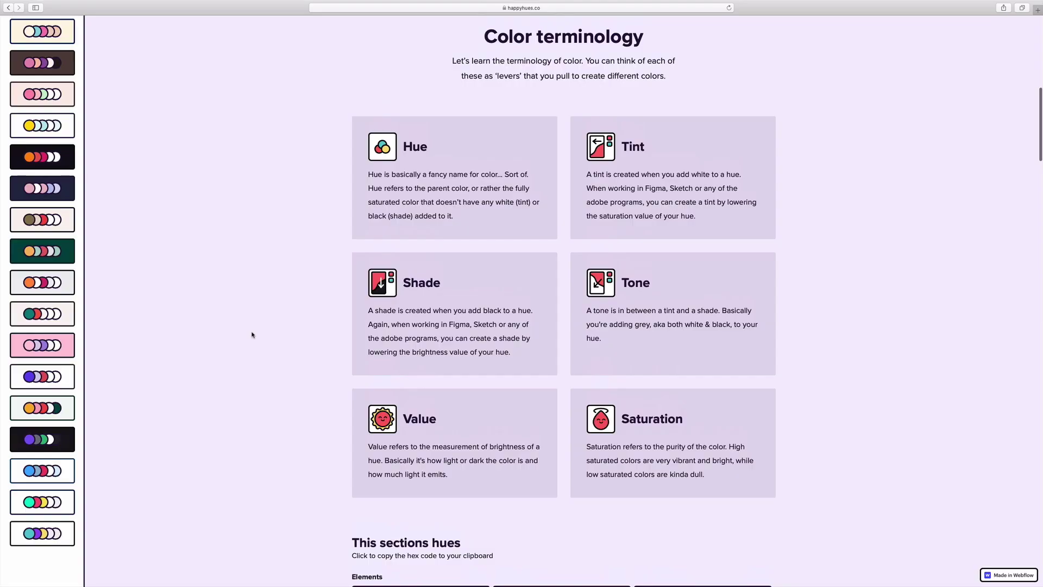
{"action": "scroll", "coordinate": [252, 334], "scroll_direction": "down", "scroll_amount": 2}
{"action": "scroll", "coordinate": [252, 334], "scroll_direction": "down", "scroll_amount": 1}
{"action": "scroll", "coordinate": [252, 334], "scroll_direction": "down", "scroll_amount": 3}
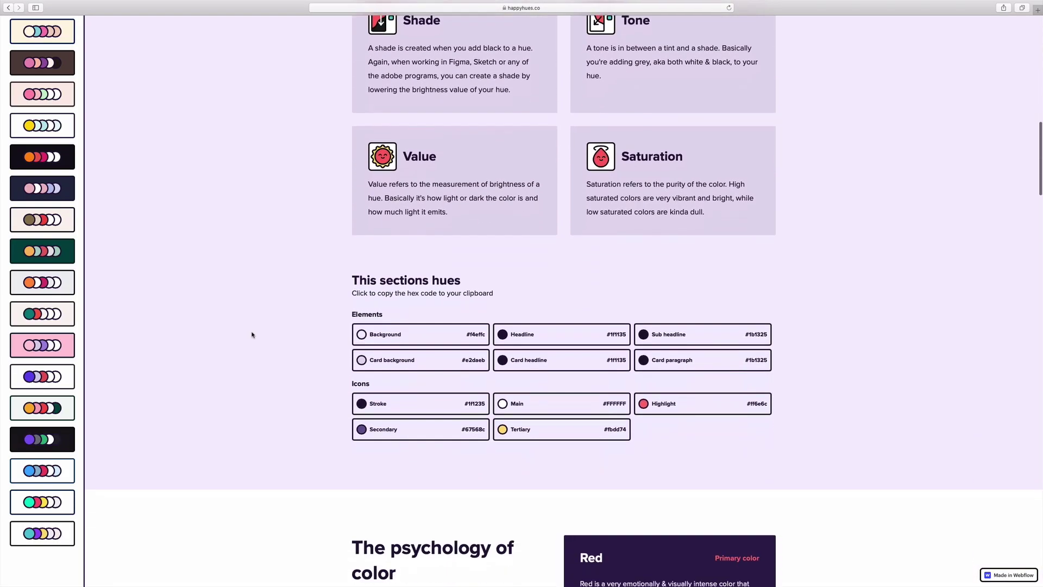
{"action": "scroll", "coordinate": [252, 335], "scroll_direction": "down", "scroll_amount": 3}
{"action": "scroll", "coordinate": [252, 334], "scroll_direction": "down", "scroll_amount": 2}
{"action": "scroll", "coordinate": [251, 334], "scroll_direction": "down", "scroll_amount": 2}
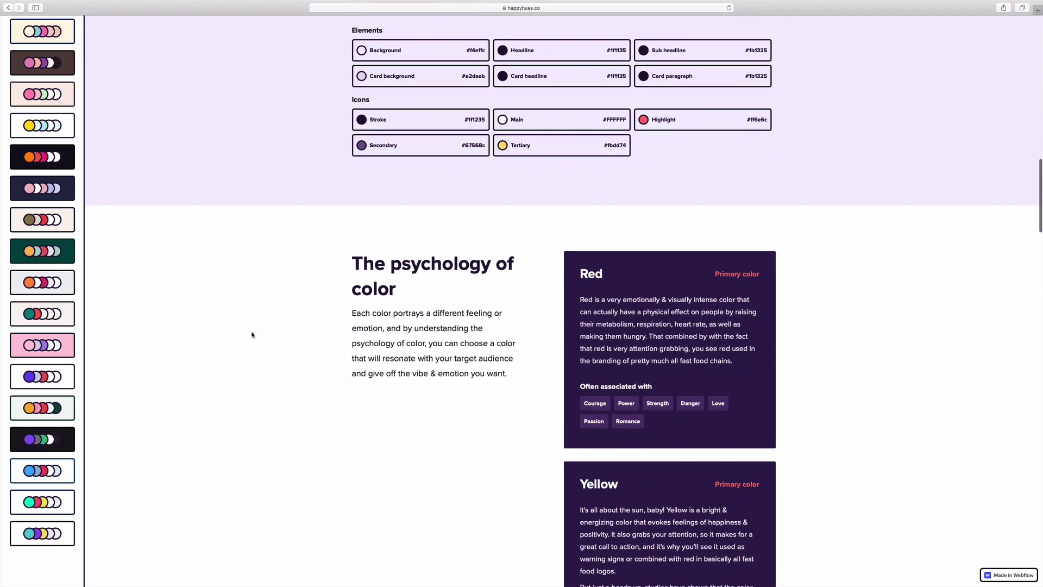
{"action": "scroll", "coordinate": [252, 335], "scroll_direction": "down", "scroll_amount": 1}
{"action": "scroll", "coordinate": [252, 334], "scroll_direction": "down", "scroll_amount": 2}
{"action": "scroll", "coordinate": [252, 334], "scroll_direction": "down", "scroll_amount": 1}
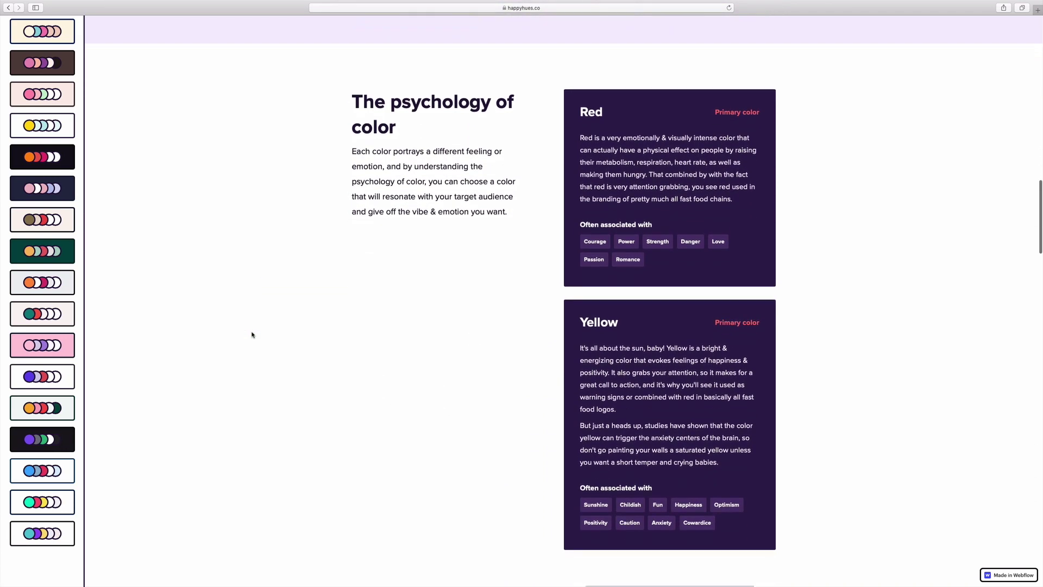
{"action": "scroll", "coordinate": [252, 334], "scroll_direction": "down", "scroll_amount": 1}
{"action": "scroll", "coordinate": [252, 335], "scroll_direction": "down", "scroll_amount": 1}
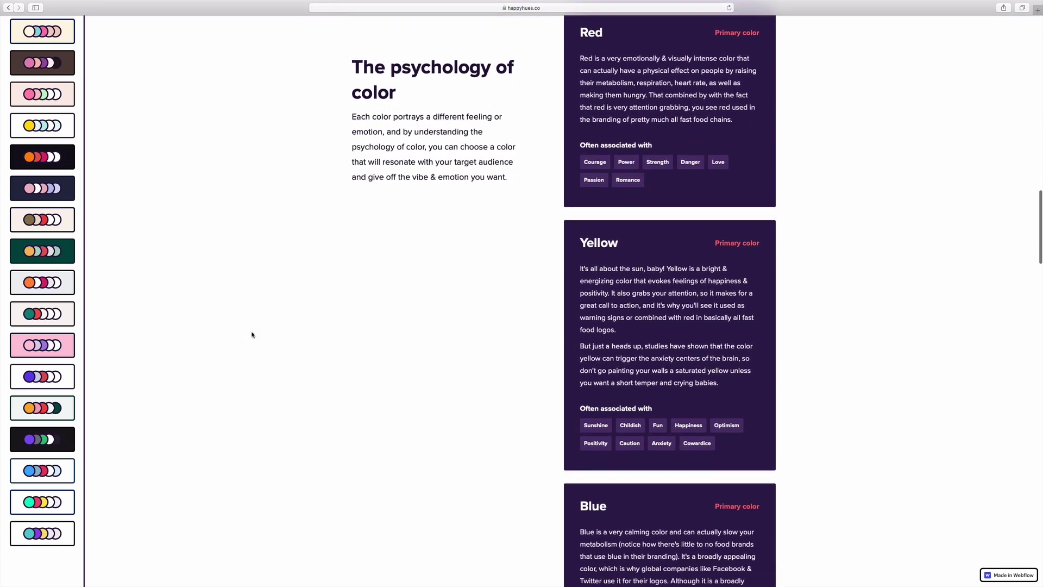
{"action": "scroll", "coordinate": [253, 335], "scroll_direction": "down", "scroll_amount": 2}
{"action": "scroll", "coordinate": [252, 334], "scroll_direction": "down", "scroll_amount": 2}
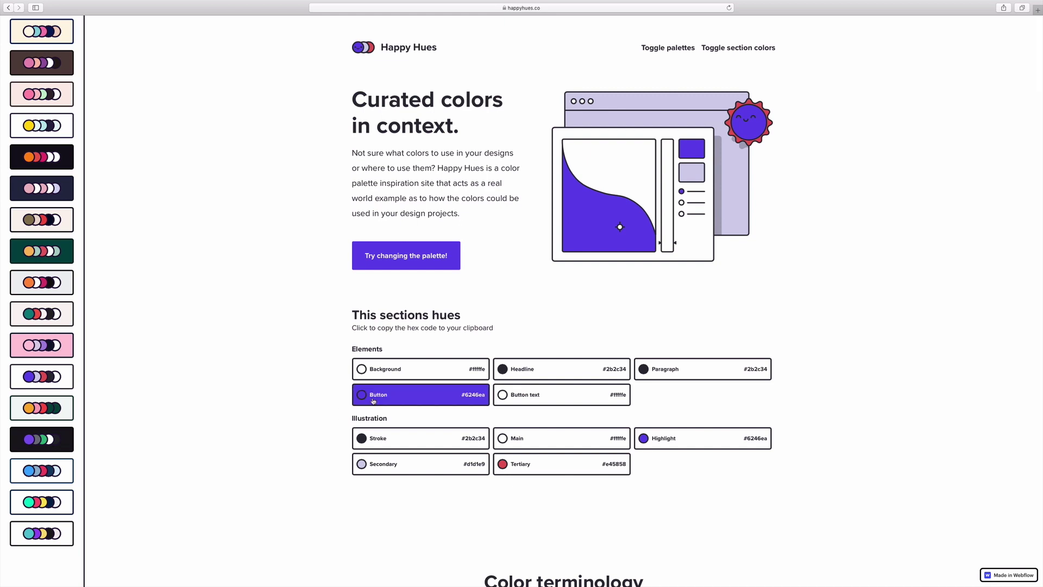
- Copy the Button hex #6246ea from the This section's hues list
{"action": "left_click", "coordinate": [404, 394]}
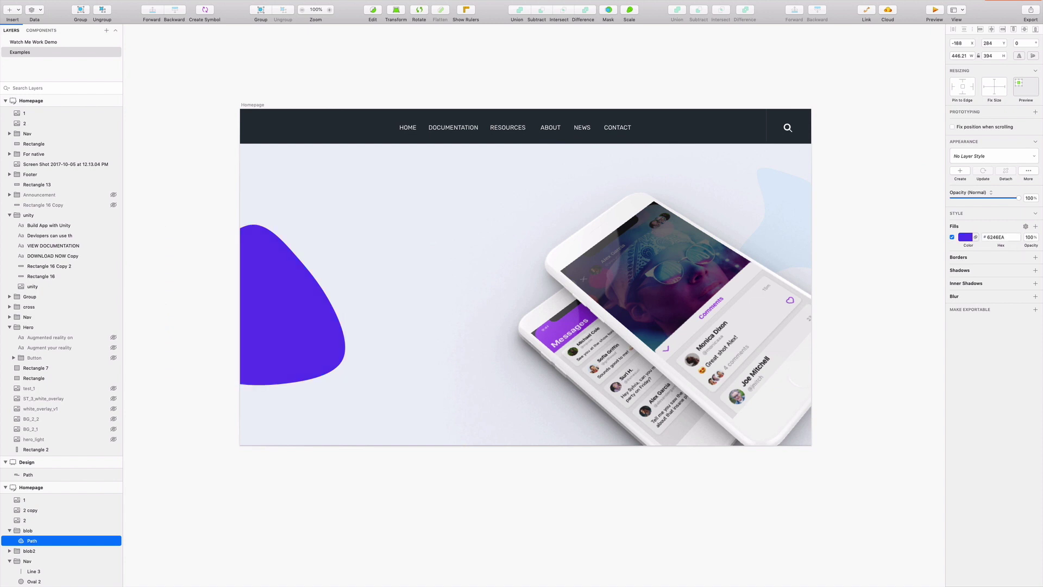
- Lower the #6246EA blob's opacity to about 20% so it reads as pale lavender
{"action": "left_click_drag", "start_coordinate": [1015, 201], "coordinate": [967, 199]}
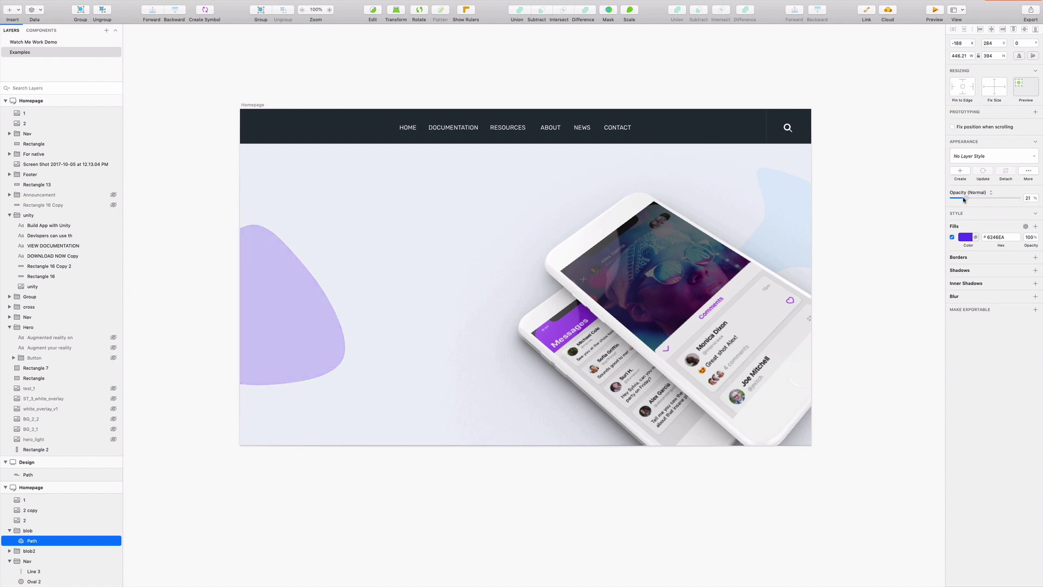
{"action": "left_click", "coordinate": [885, 231]}
{"action": "left_click", "coordinate": [806, 228]}
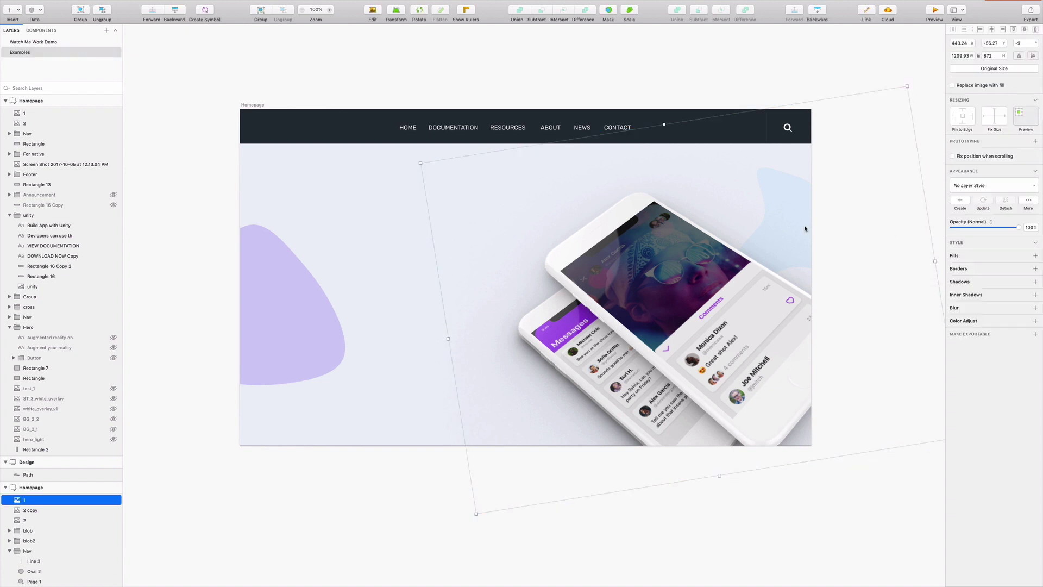
{"action": "left_click", "coordinate": [735, 79]}
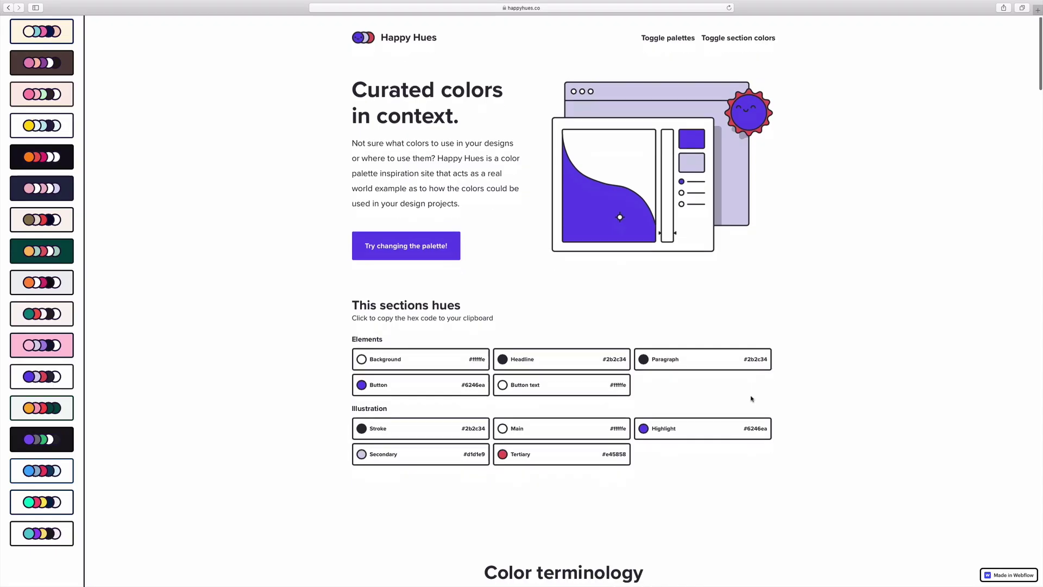
{"action": "scroll", "coordinate": [749, 396], "scroll_direction": "down", "scroll_amount": 5}
{"action": "scroll", "coordinate": [750, 396], "scroll_direction": "down", "scroll_amount": 2}
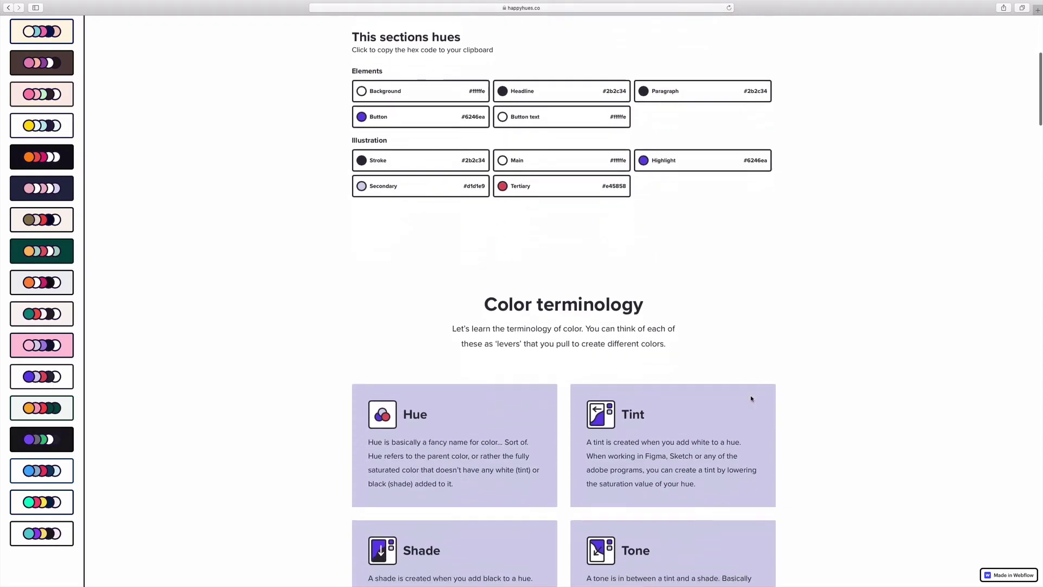
{"action": "scroll", "coordinate": [751, 399], "scroll_direction": "down", "scroll_amount": 4}
{"action": "scroll", "coordinate": [751, 399], "scroll_direction": "down", "scroll_amount": 3}
{"action": "scroll", "coordinate": [752, 398], "scroll_direction": "down", "scroll_amount": 5}
{"action": "scroll", "coordinate": [751, 398], "scroll_direction": "down", "scroll_amount": 3}
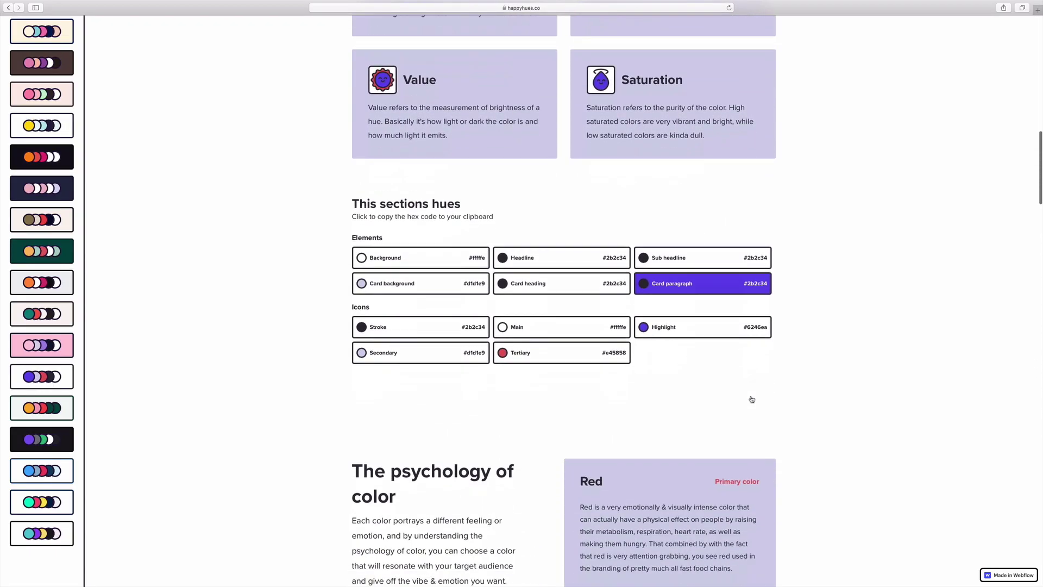
{"action": "scroll", "coordinate": [751, 400], "scroll_direction": "down", "scroll_amount": 3}
{"action": "scroll", "coordinate": [751, 399], "scroll_direction": "down", "scroll_amount": 2}
{"action": "scroll", "coordinate": [752, 399], "scroll_direction": "down", "scroll_amount": 3}
{"action": "scroll", "coordinate": [752, 399], "scroll_direction": "down", "scroll_amount": 3}
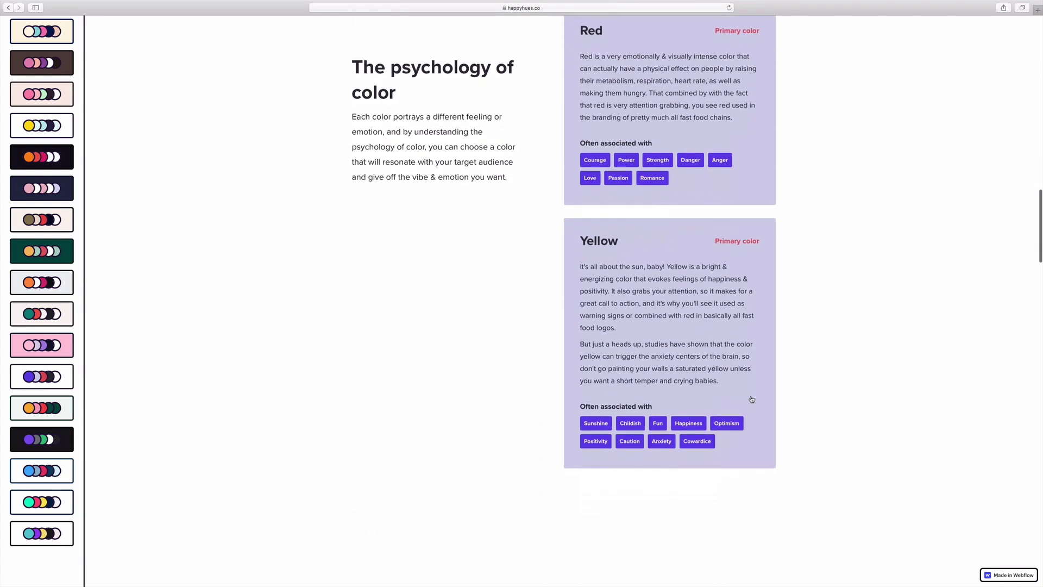
{"action": "scroll", "coordinate": [751, 399], "scroll_direction": "down", "scroll_amount": 1}
{"action": "scroll", "coordinate": [751, 398], "scroll_direction": "down", "scroll_amount": 3}
{"action": "scroll", "coordinate": [750, 398], "scroll_direction": "down", "scroll_amount": 5}
{"action": "scroll", "coordinate": [750, 397], "scroll_direction": "down", "scroll_amount": 3}
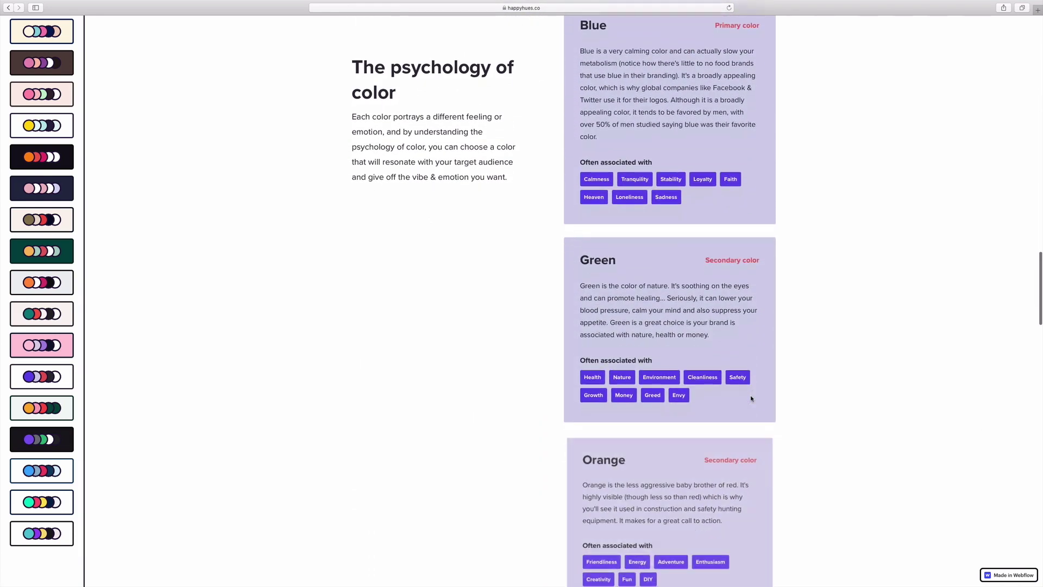
{"action": "scroll", "coordinate": [750, 398], "scroll_direction": "down", "scroll_amount": 3}
{"action": "scroll", "coordinate": [750, 398], "scroll_direction": "down", "scroll_amount": 1}
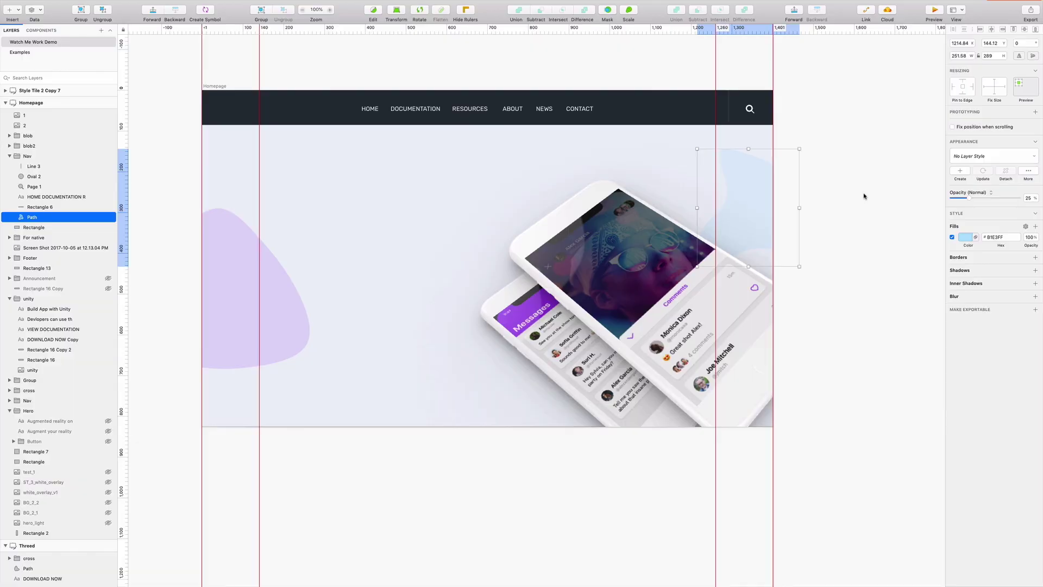